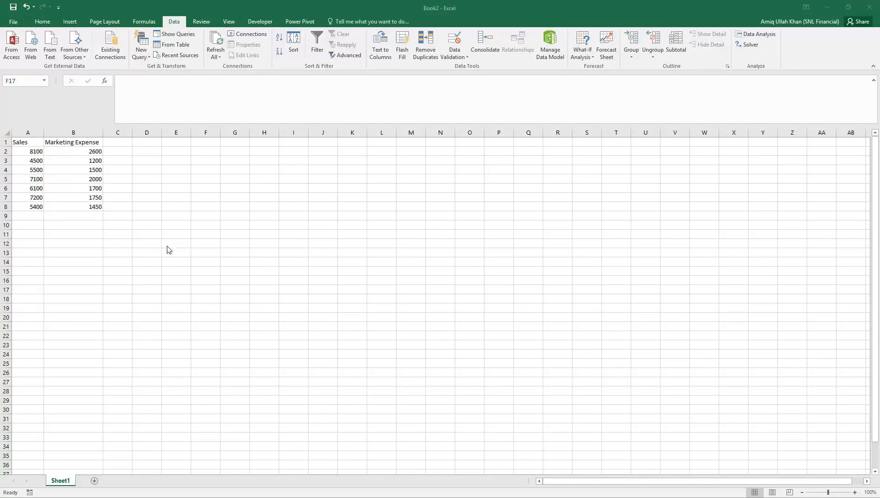
Check in the Excel add-ins list that Analysis ToolPak is enabled, leaving the add-in selection as it is
click(178, 19)
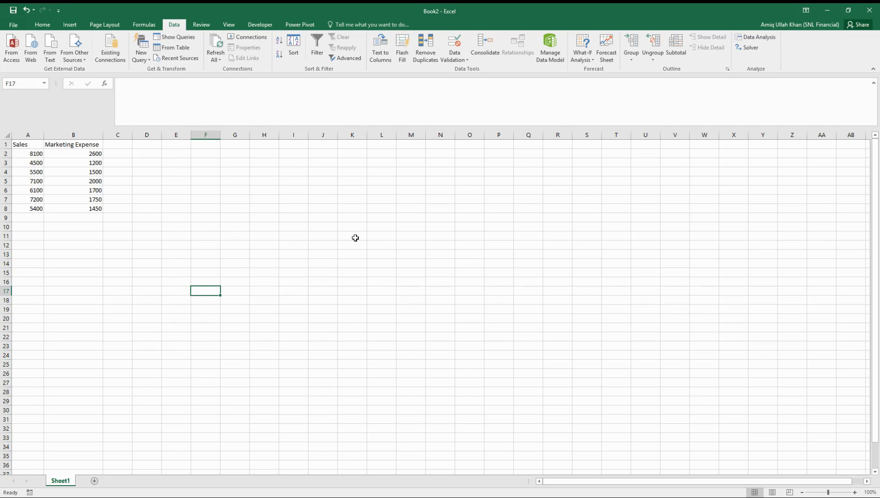
click(14, 25)
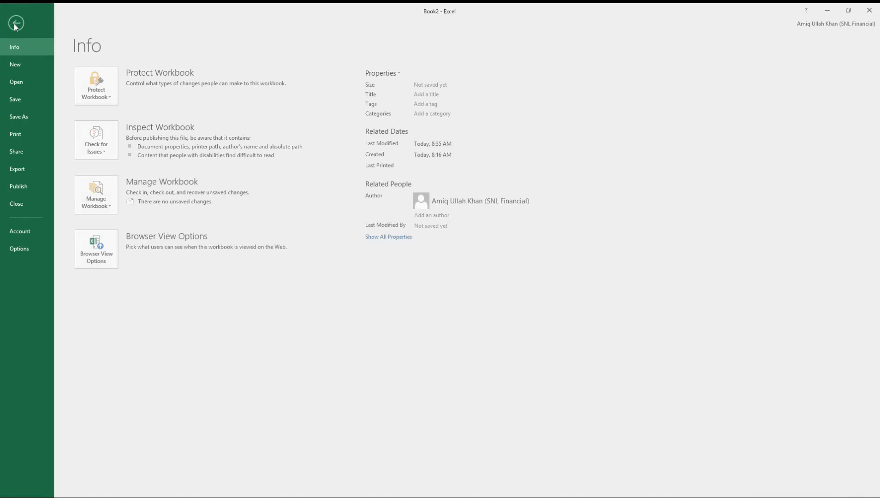
click(24, 250)
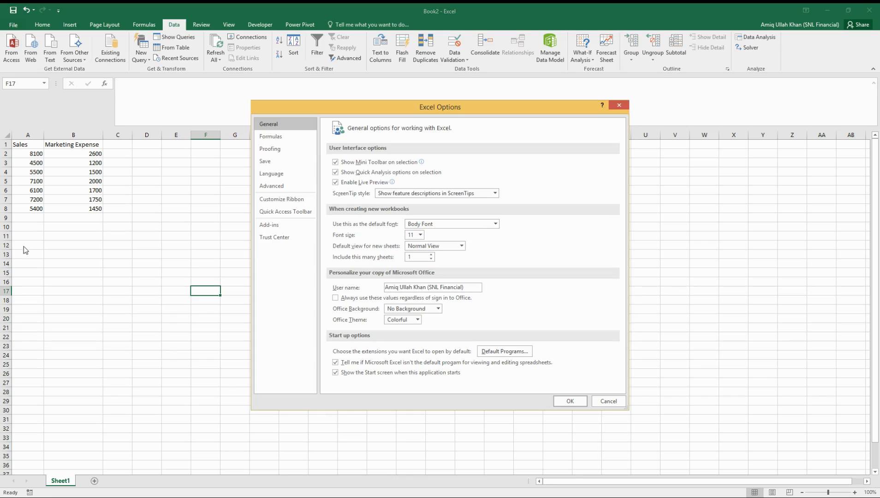
click(280, 225)
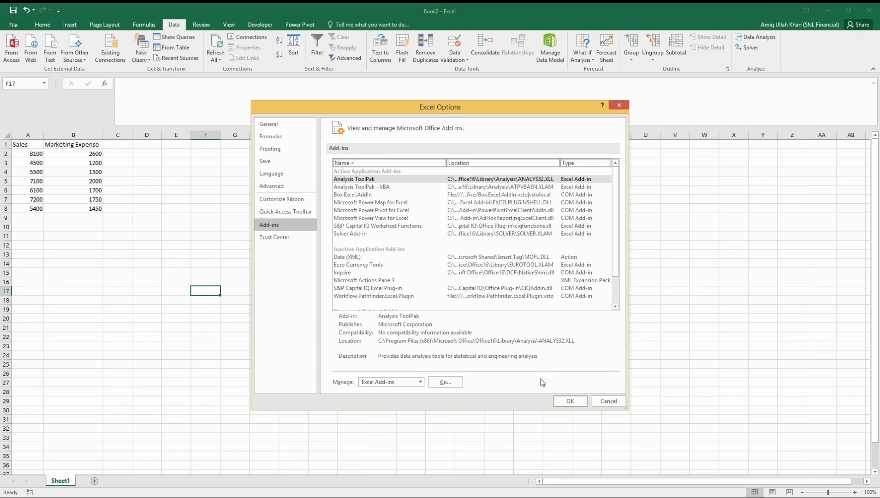
click(445, 383)
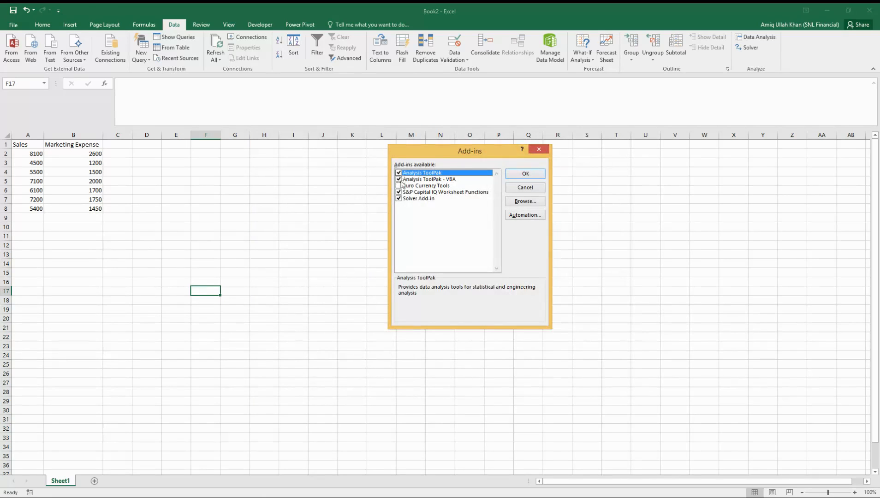
click(538, 149)
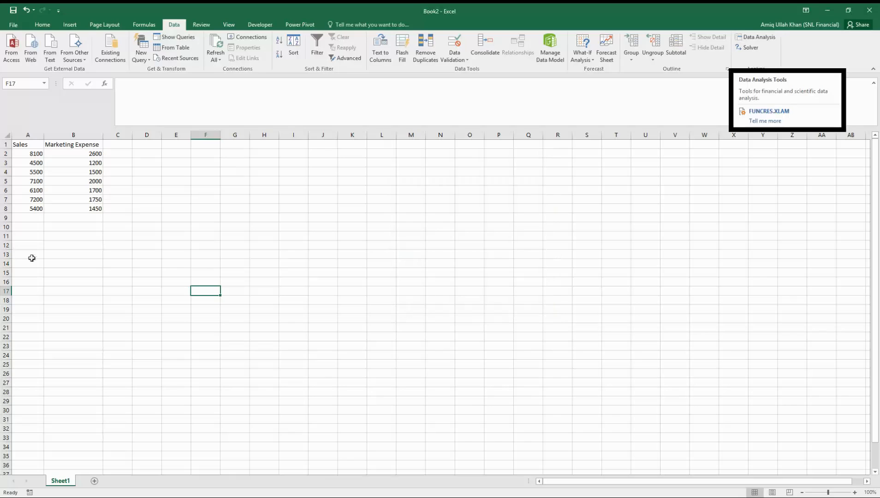
Set up a Regression analysis with Sales in A1:A8 as the Y range and Marketing Expense in B1:B8 as the X range
click(755, 38)
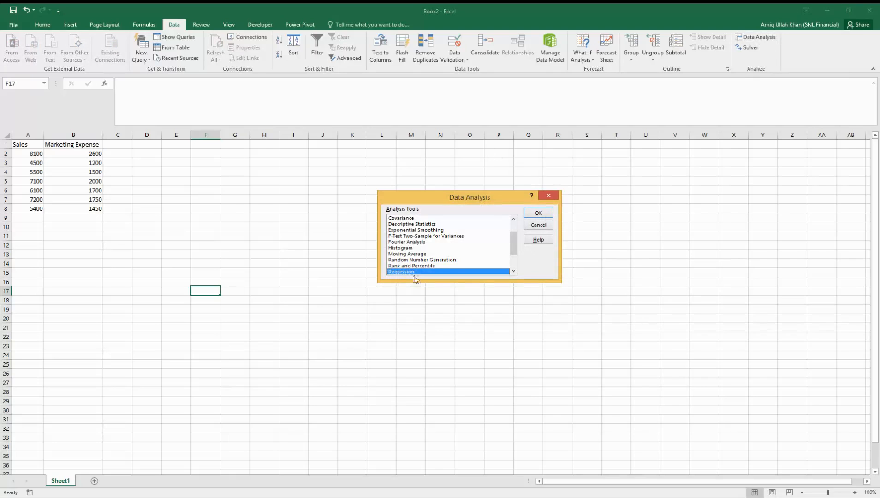
click(543, 214)
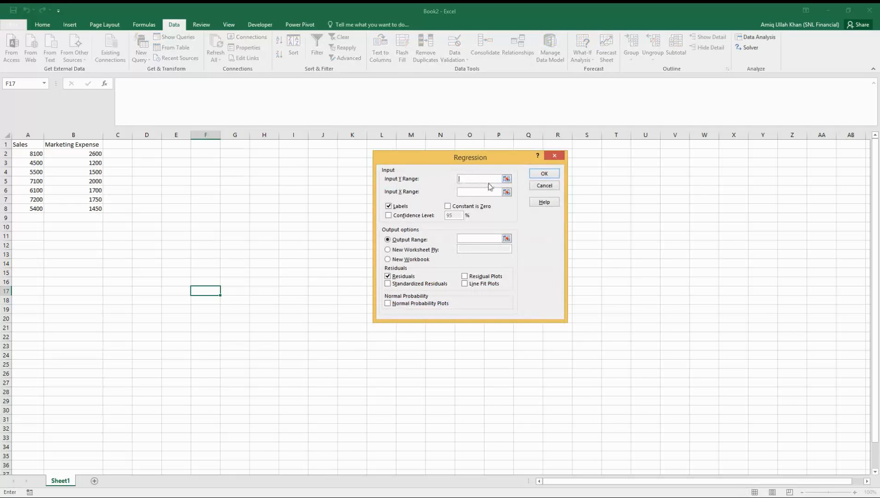
drag(30, 147, 36, 209)
click(478, 192)
drag(80, 147, 101, 210)
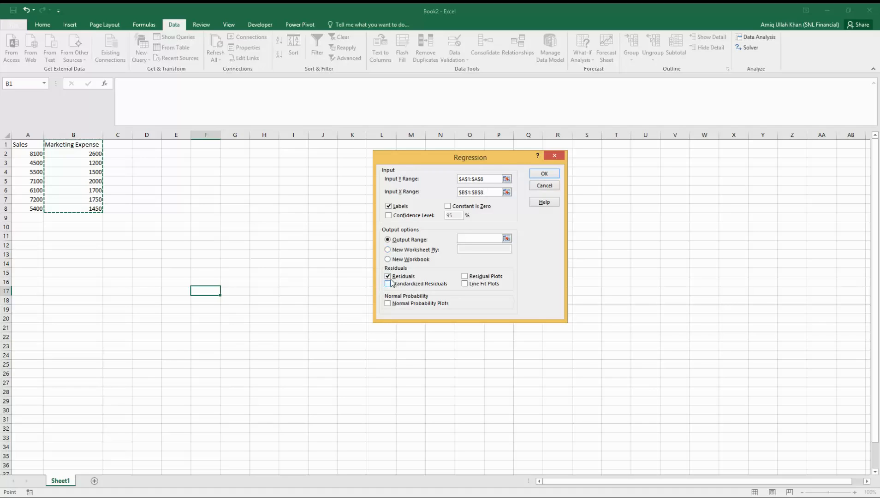
Set the regression's output range to start at cell E9 and run the analysis
click(478, 238)
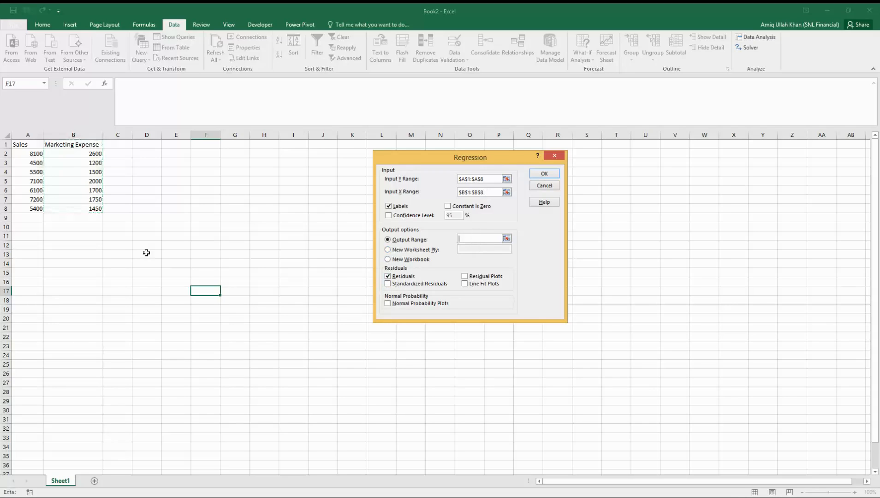
click(173, 217)
click(544, 174)
Autofit the widths of columns E and F to the regression output
click(196, 136)
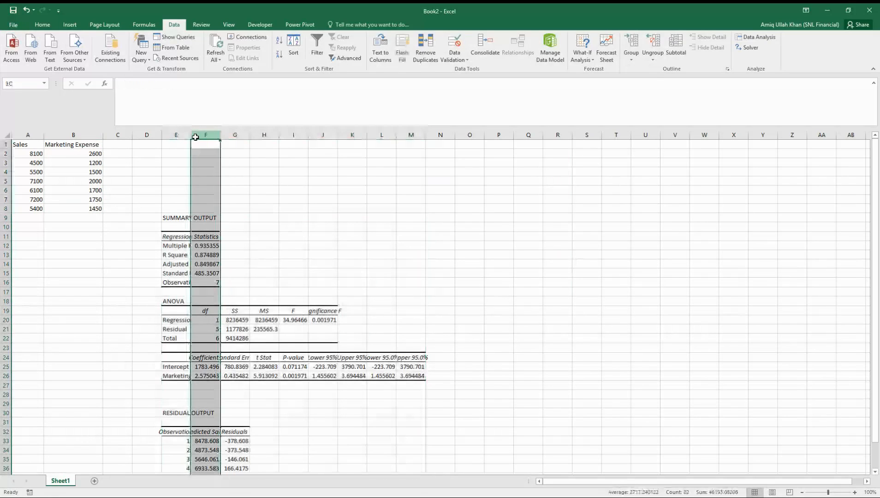
double_click(191, 137)
double_click(252, 137)
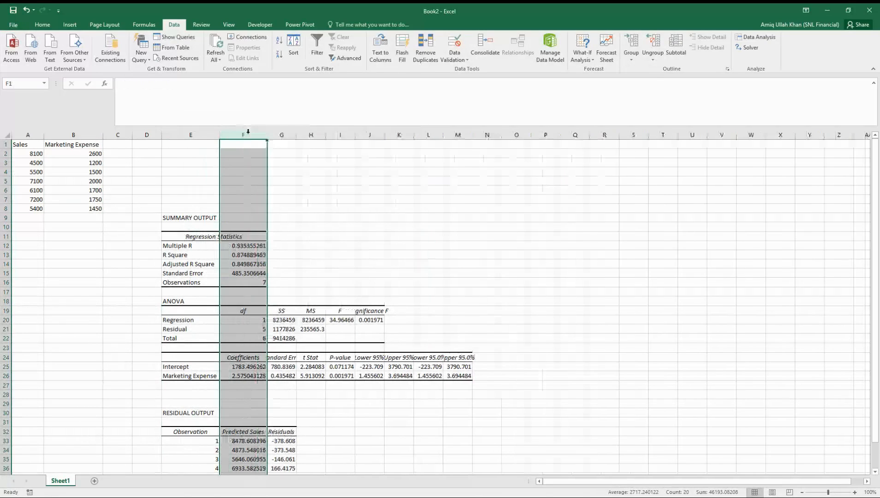
Examine the R Square label and its value in the Regression Statistics table
click(178, 255)
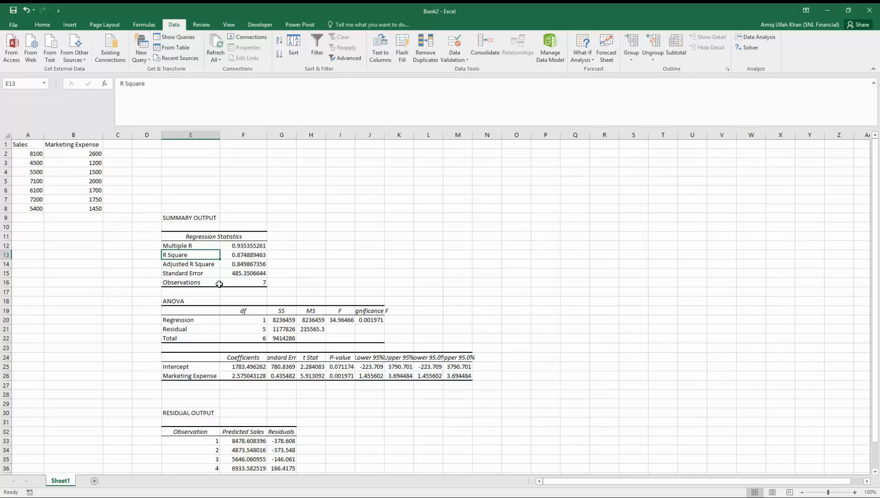
click(227, 262)
click(242, 254)
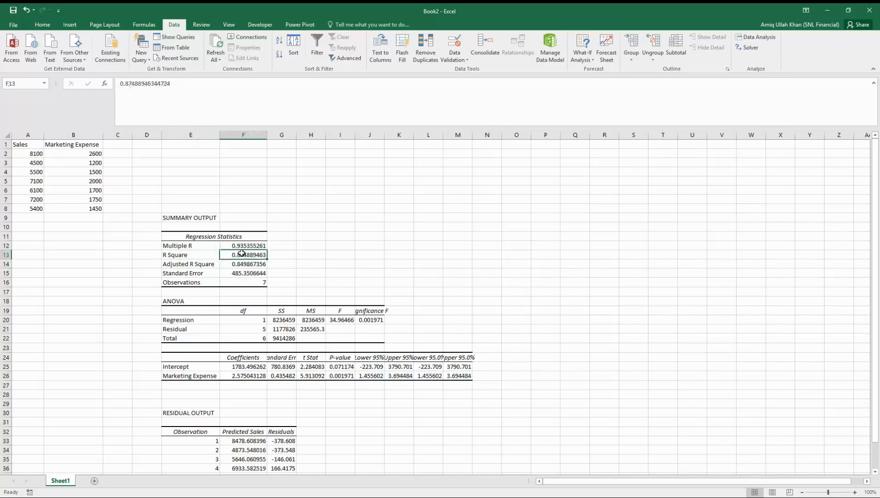
Compare the predicted sales and residuals in the Residual Output table with the actual Sales data
scroll(255, 323, down, 2)
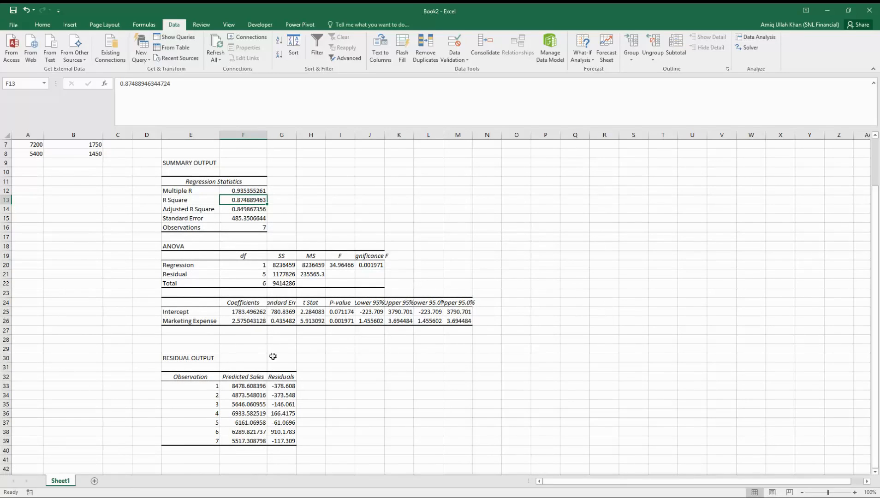
click(194, 386)
click(370, 395)
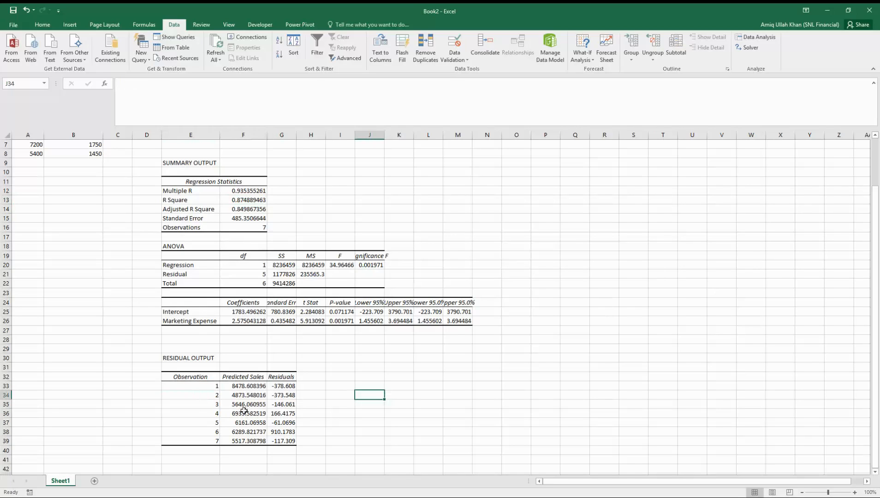
click(282, 386)
scroll(176, 295, up, 2)
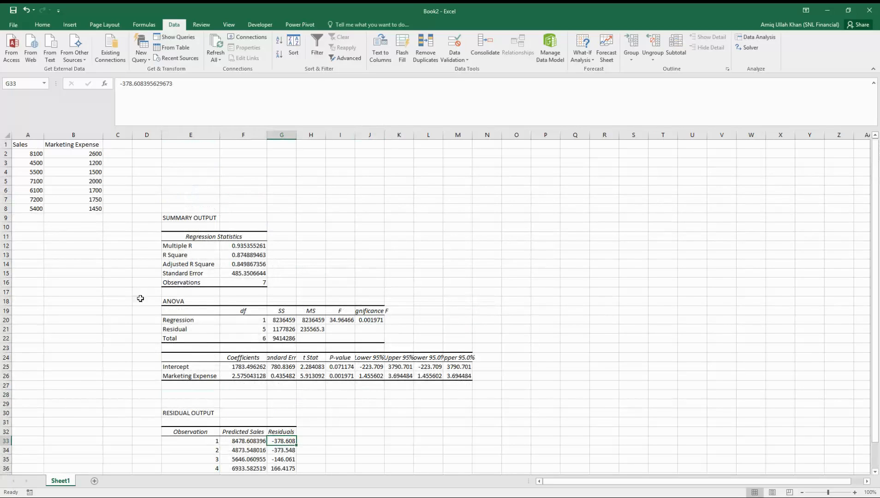
scroll(286, 404, down, 1)
scroll(88, 268, up, 1)
click(28, 154)
scroll(192, 356, down, 3)
click(251, 351)
click(251, 377)
click(254, 396)
click(286, 358)
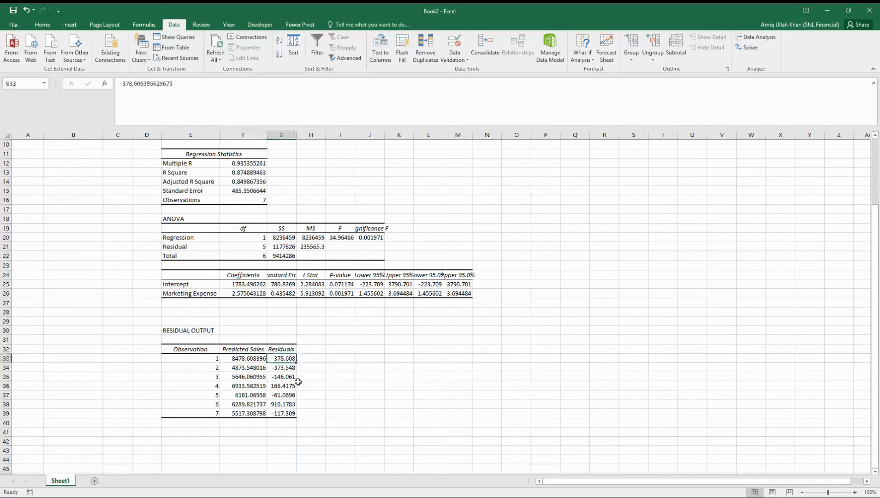
click(244, 362)
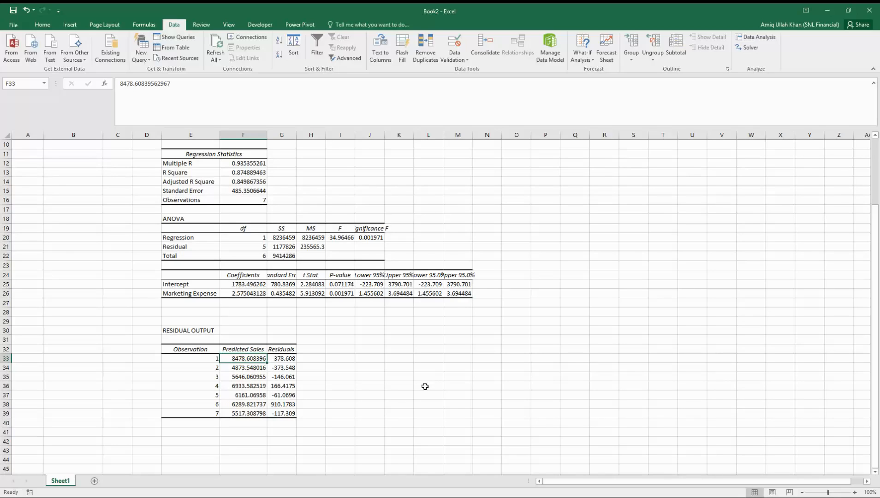
scroll(330, 420, up, 3)
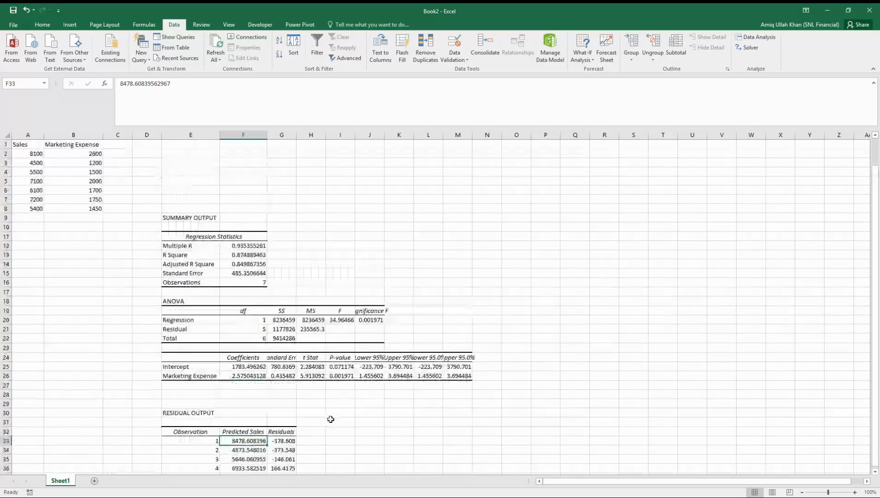